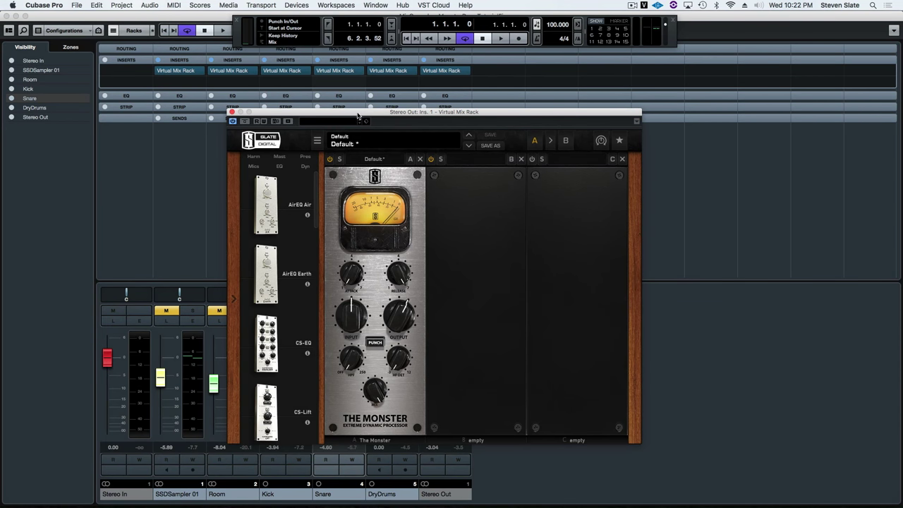
- Audition the mix, switch on The Monster on Stereo Out, then play it back compressed
{"action": "key", "text": "space"}
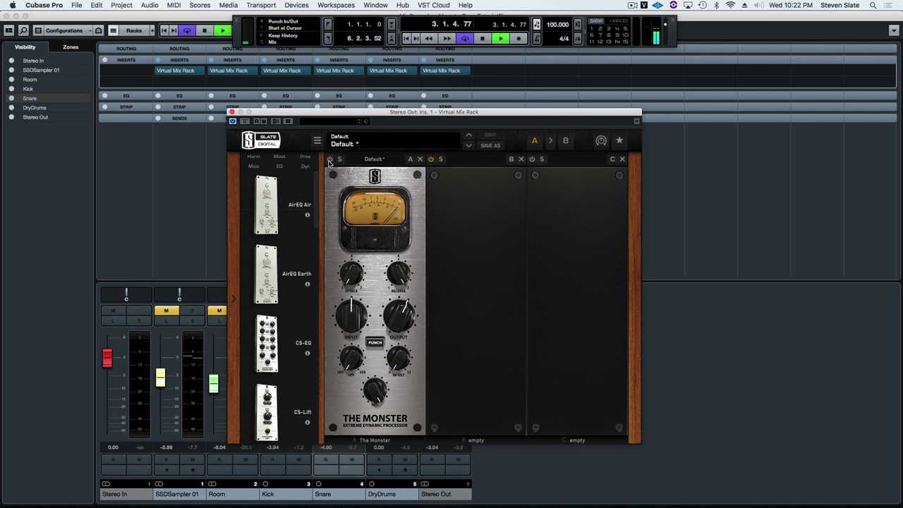
{"action": "key", "text": "space"}
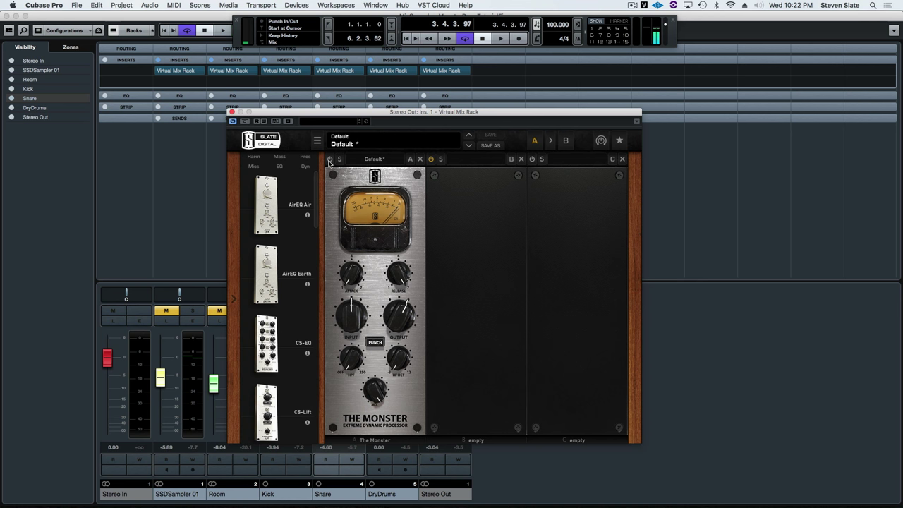
{"action": "left_click", "coordinate": [329, 159]}
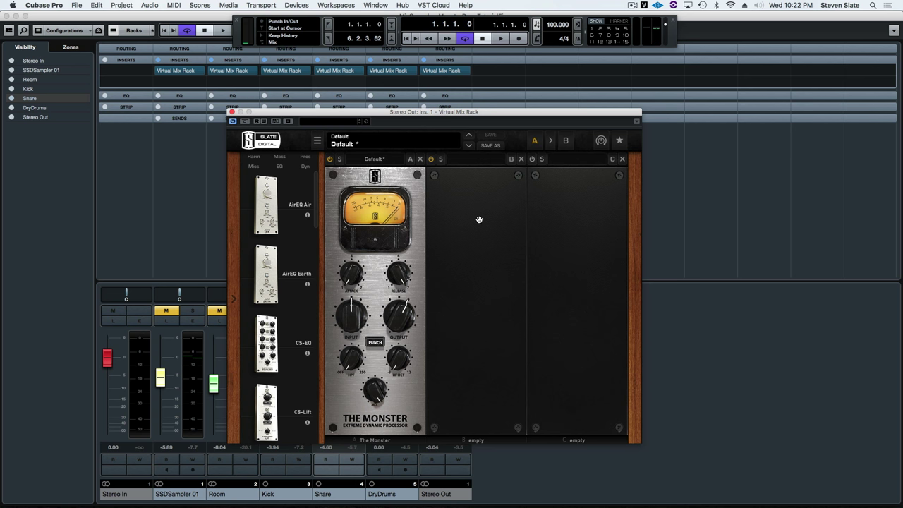
{"action": "key", "text": "space"}
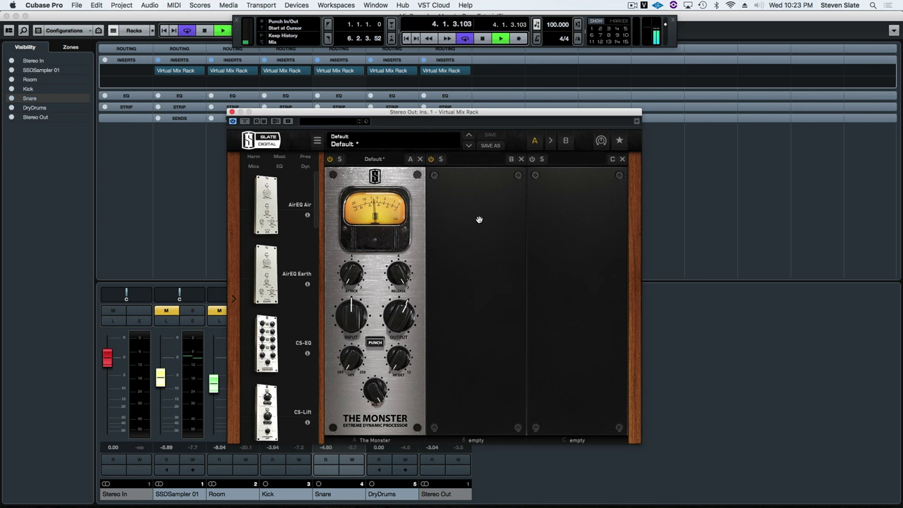
{"action": "key", "text": "space"}
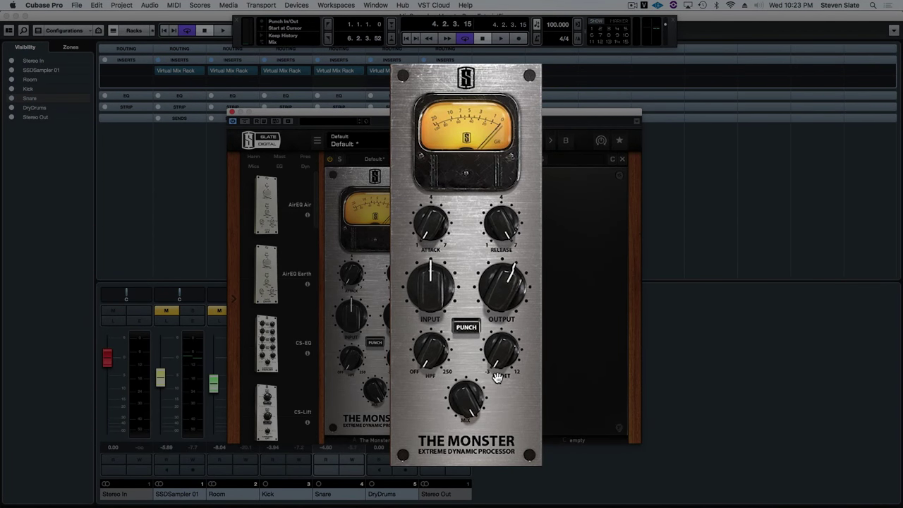
- Trim The Monster's output to -3.00dB and raise its high-pass filter to 75.8Hz
{"action": "left_click_drag", "start_coordinate": [505, 328], "coordinate": [507, 372]}
{"action": "left_click_drag", "start_coordinate": [436, 360], "coordinate": [428, 435]}
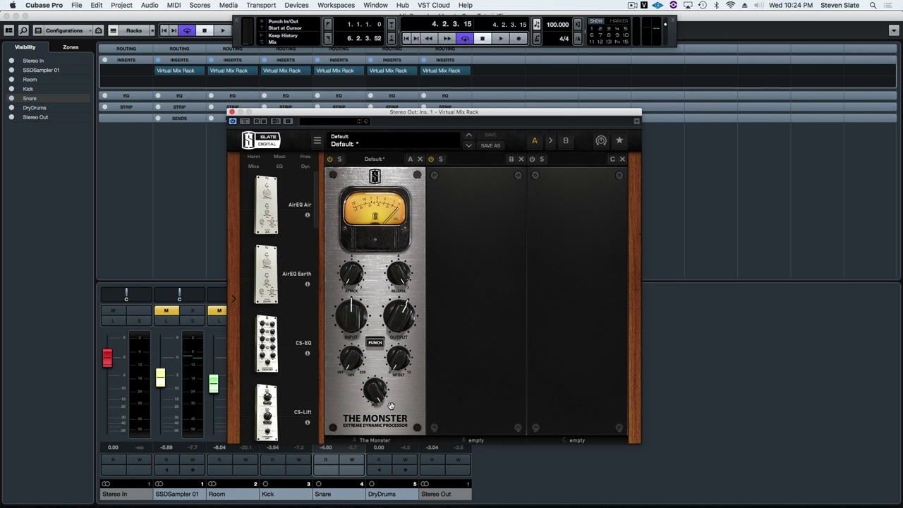
- During playback set HF detector to 7.31dB, toggle Punch, input to 4.13dB and mix to 30.9%
{"action": "key", "text": "space"}
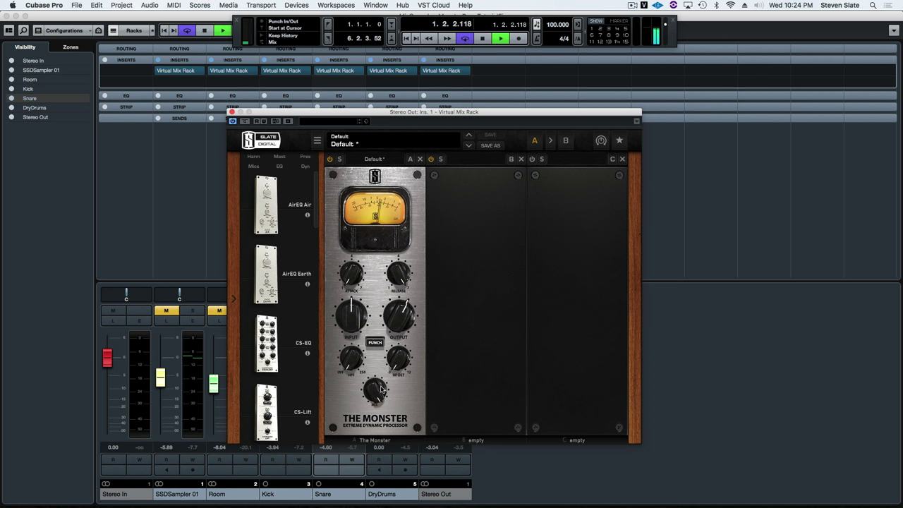
{"action": "left_click_drag", "start_coordinate": [395, 364], "coordinate": [365, 330]}
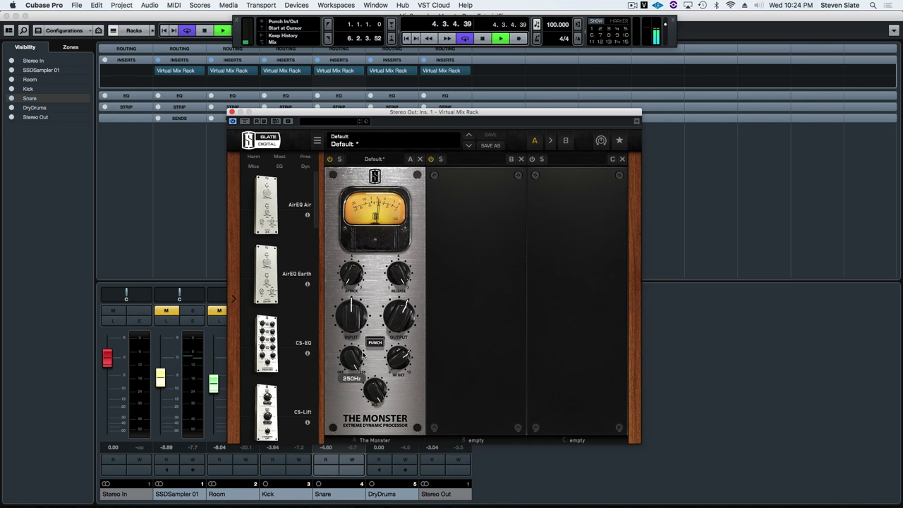
{"action": "left_click", "coordinate": [375, 344]}
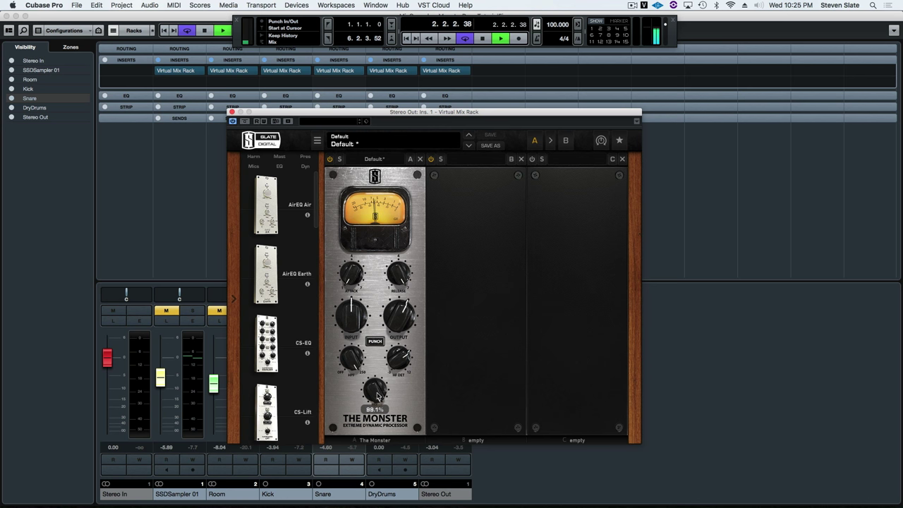
{"action": "left_click_drag", "start_coordinate": [380, 392], "coordinate": [377, 417]}
{"action": "left_click_drag", "start_coordinate": [366, 323], "coordinate": [356, 308]}
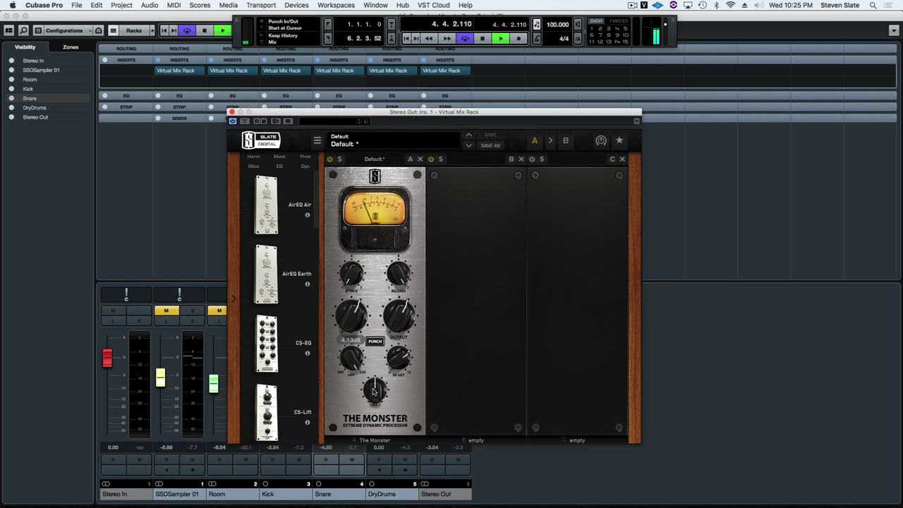
{"action": "left_click_drag", "start_coordinate": [374, 392], "coordinate": [373, 404]}
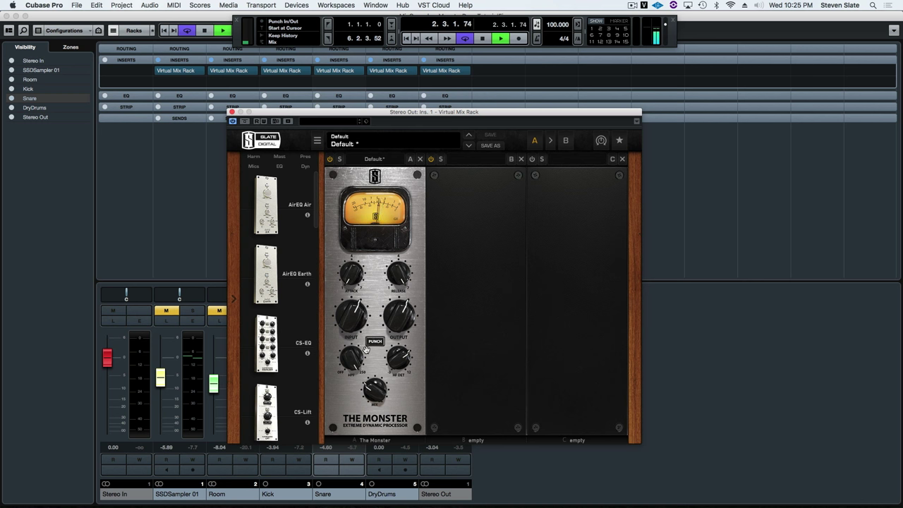
{"action": "left_click_drag", "start_coordinate": [376, 388], "coordinate": [374, 393]}
- Restart playback and compare The Monster bypassed, enabled, then bypassed again
{"action": "key", "text": "space"}
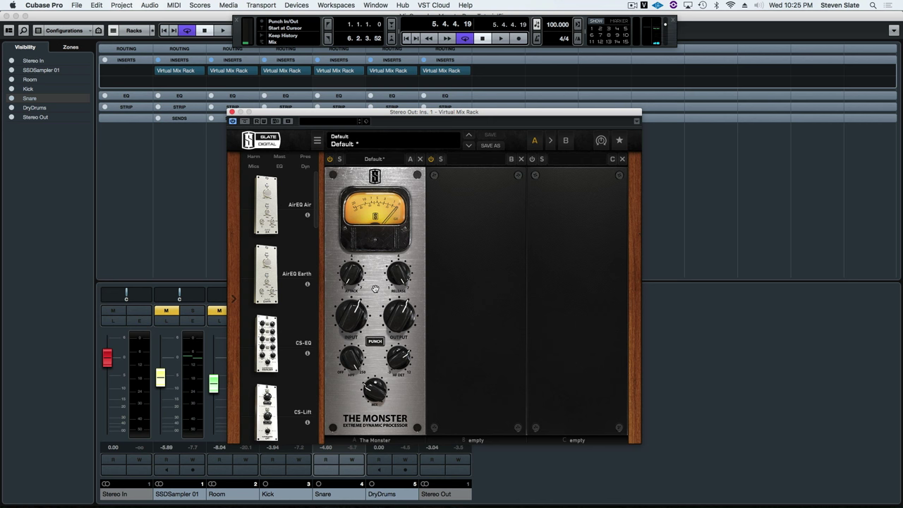
{"action": "key", "text": "space"}
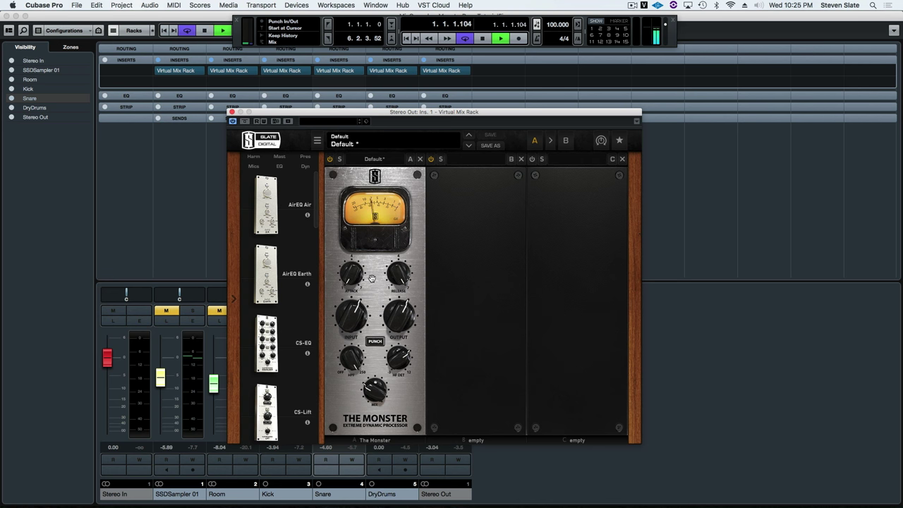
{"action": "left_click", "coordinate": [330, 160]}
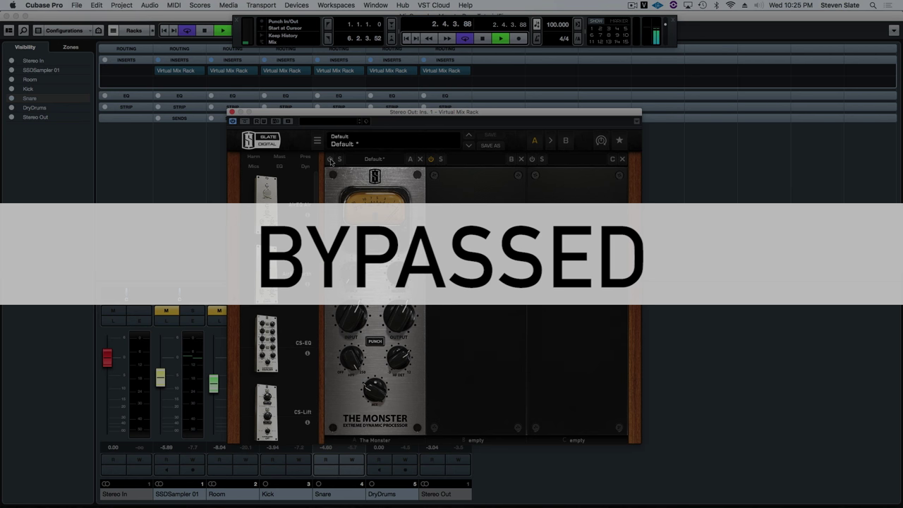
{"action": "left_click", "coordinate": [330, 160]}
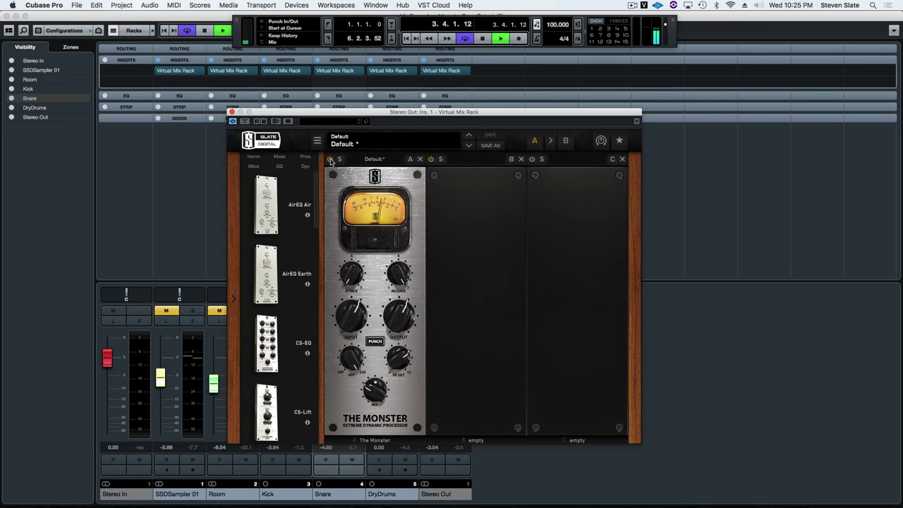
{"action": "left_click", "coordinate": [330, 160]}
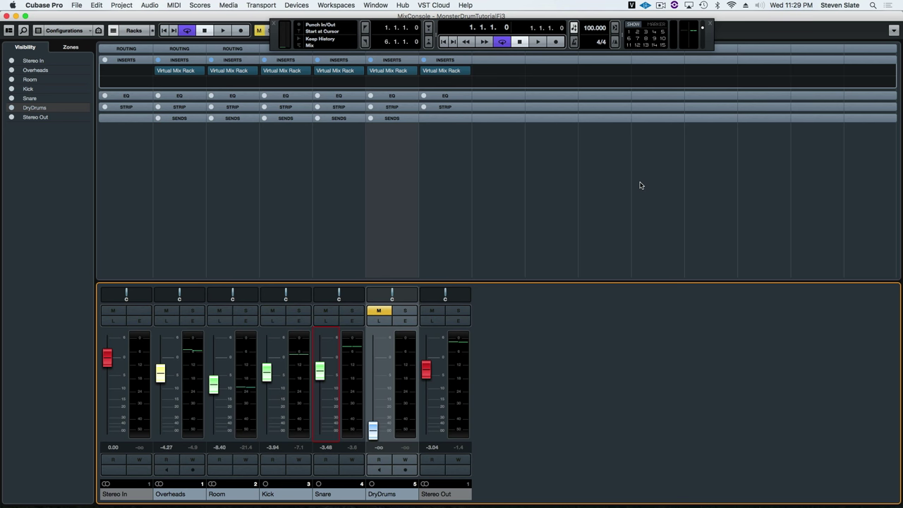
- Play and stop the drums, then restart drum playback from the start
{"action": "key", "text": "space"}
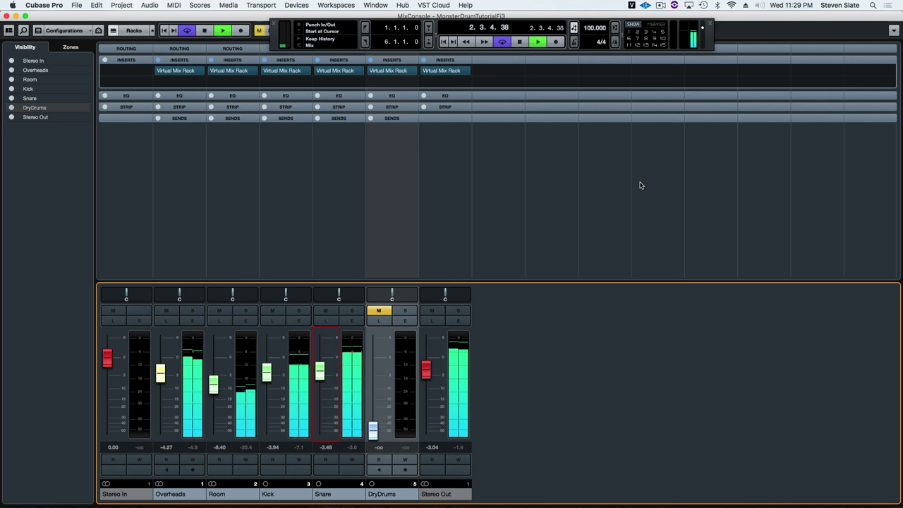
{"action": "key", "text": "space"}
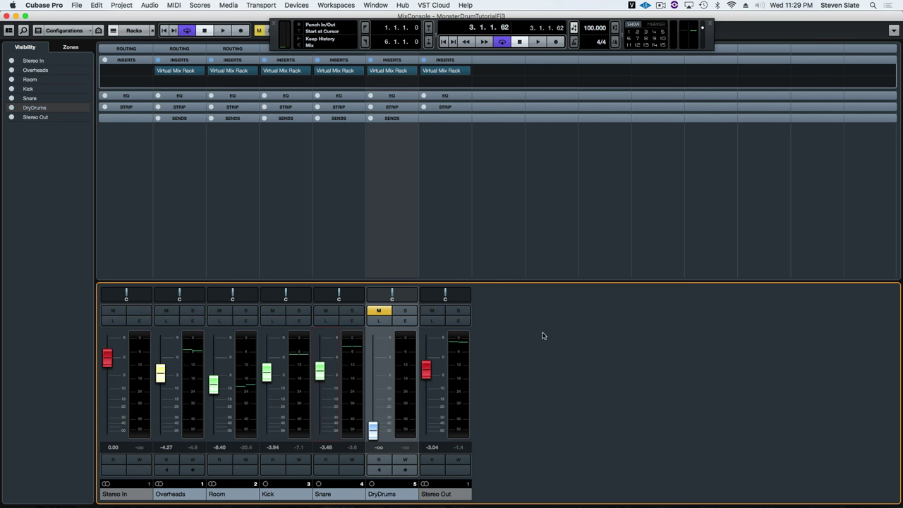
{"action": "key", "text": "space"}
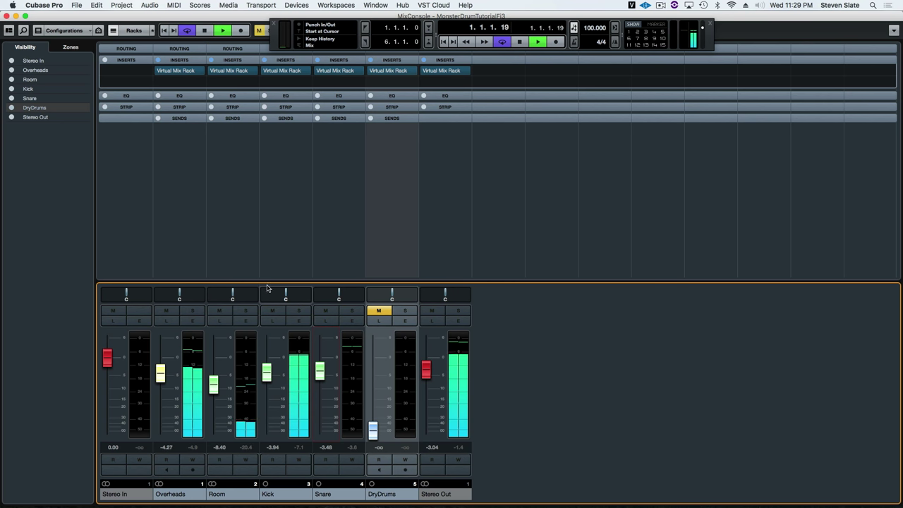
- Set The Monster's mix on the Room channel to 57.4% and close its rack
{"action": "left_click", "coordinate": [228, 71]}
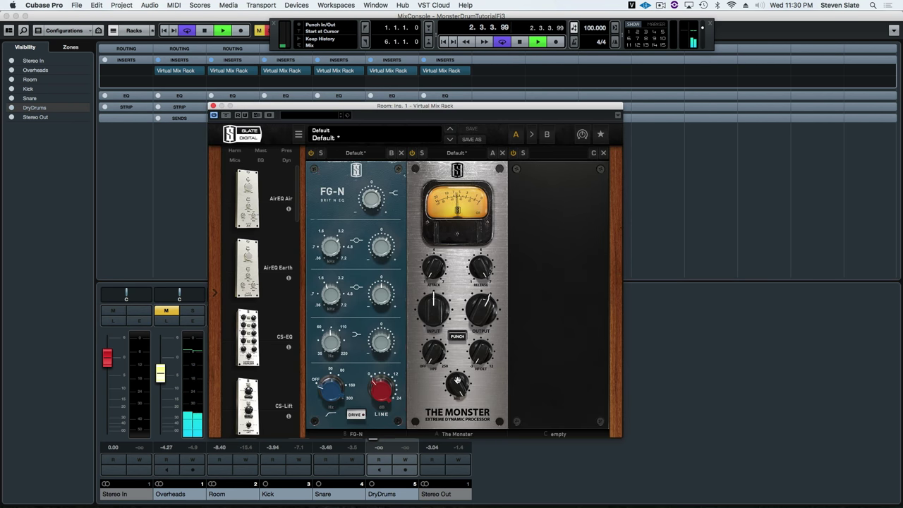
{"action": "left_click_drag", "start_coordinate": [458, 383], "coordinate": [456, 421]}
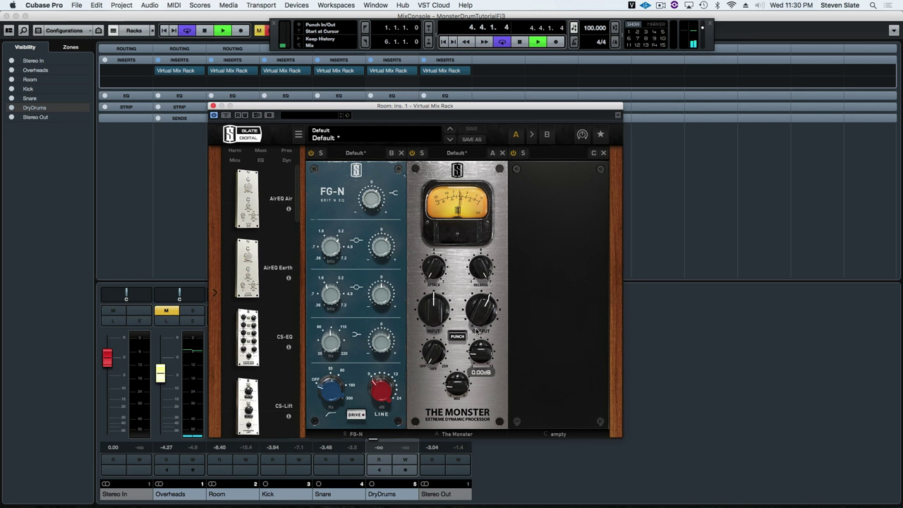
{"action": "left_click", "coordinate": [213, 106]}
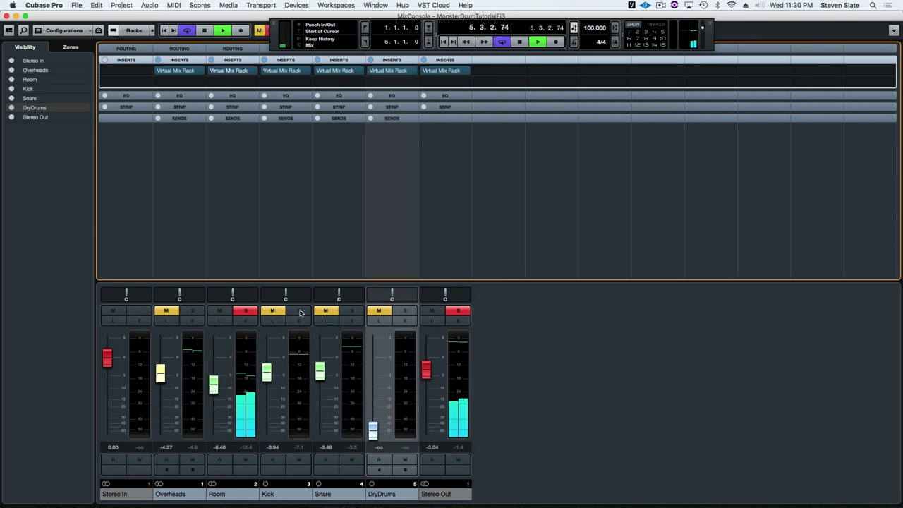
- Unsolo Room, solo Overheads, and open the Overheads' Virtual Mix Rack
{"action": "left_click", "coordinate": [245, 311]}
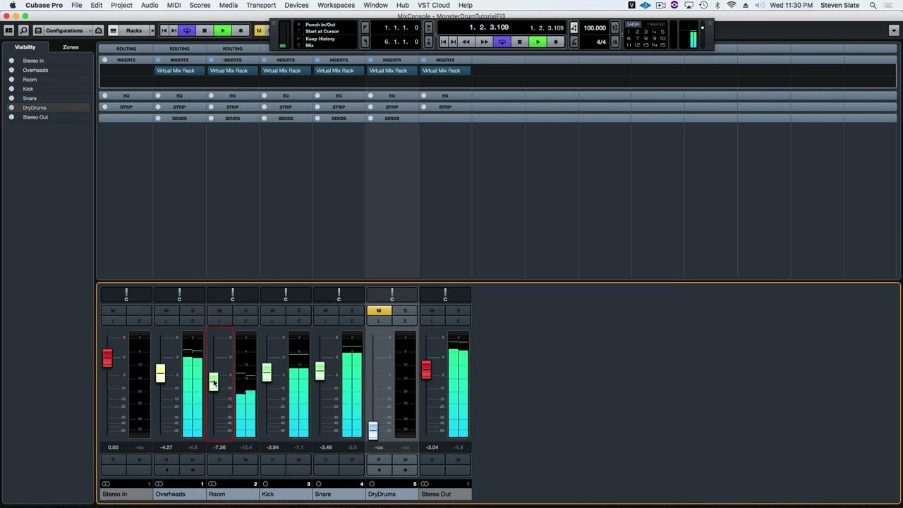
{"action": "left_click", "coordinate": [213, 384]}
{"action": "left_click", "coordinate": [192, 311]}
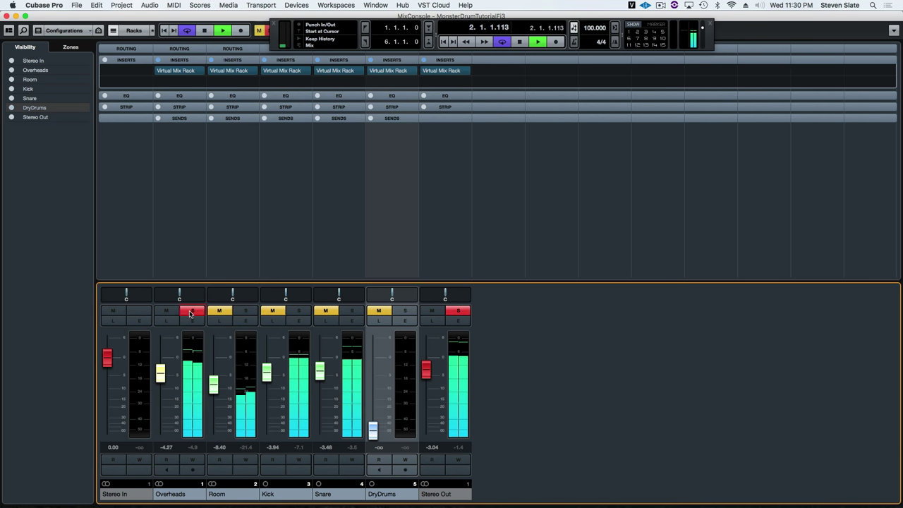
{"action": "left_click", "coordinate": [179, 71]}
- Enable the Overheads' Monster, adjust release, and set output to 6.93dB and input to 2.35dB
{"action": "left_click", "coordinate": [412, 183]}
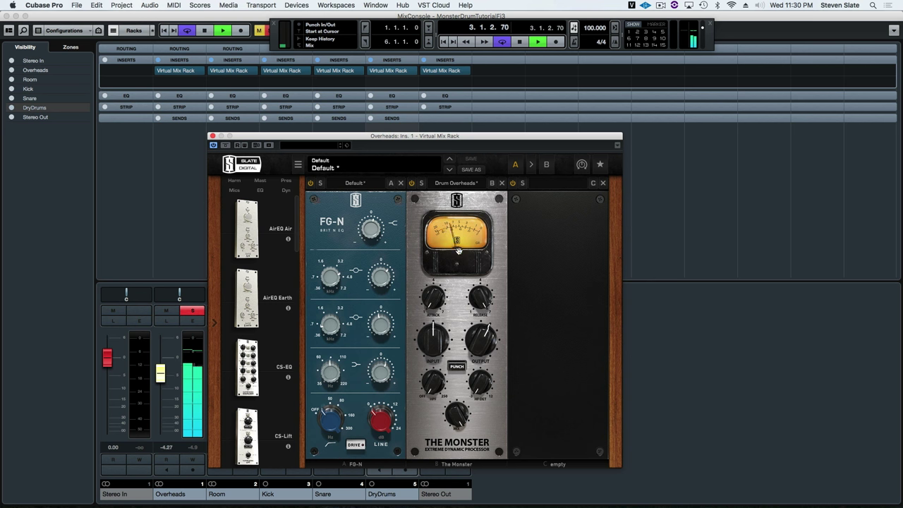
{"action": "left_click_drag", "start_coordinate": [479, 295], "coordinate": [475, 317]}
{"action": "left_click_drag", "start_coordinate": [469, 348], "coordinate": [467, 477]}
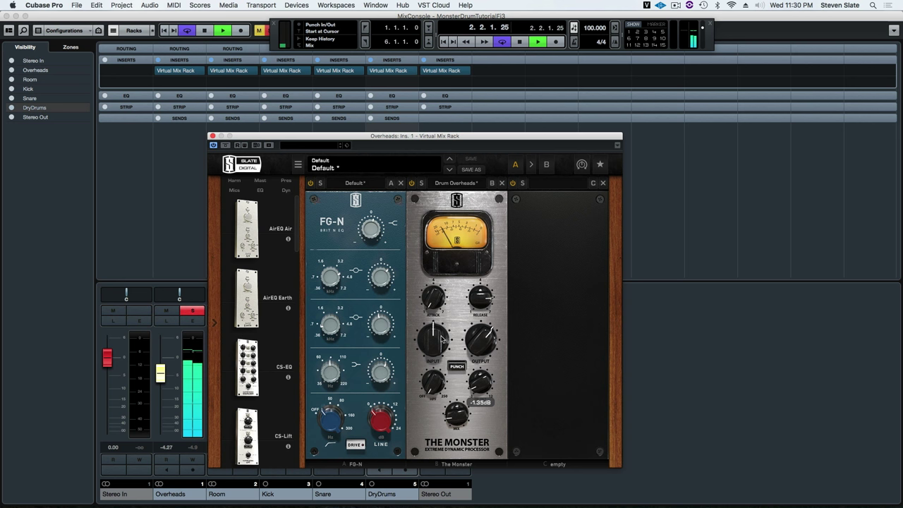
{"action": "mouse_move", "coordinate": [437, 330]}
{"action": "left_click_drag", "start_coordinate": [437, 330], "coordinate": [450, 364]}
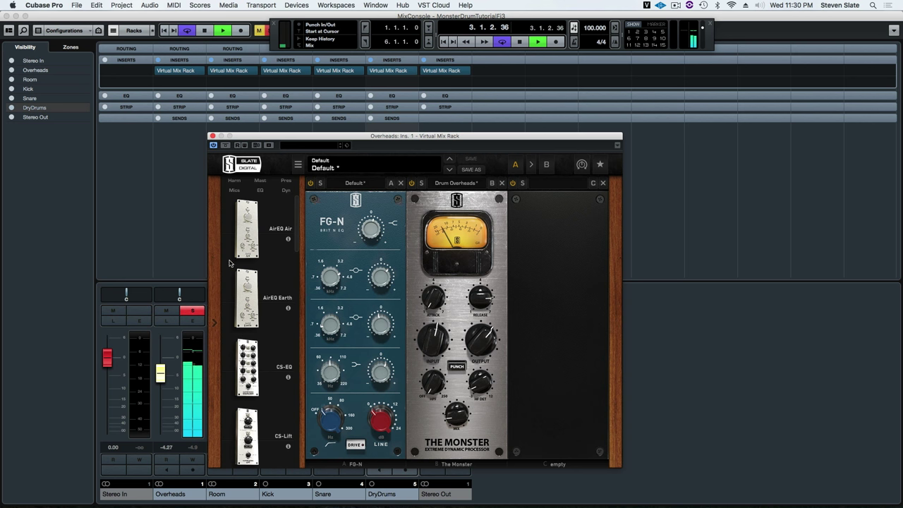
- Unsolo Overheads, close its plugin window, and open the Stereo Out Virtual Mix Rack
{"action": "left_click", "coordinate": [191, 310]}
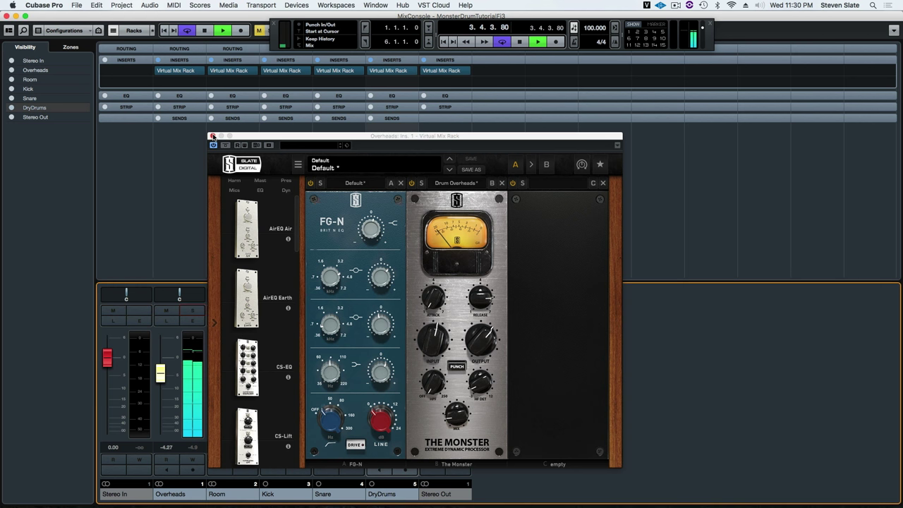
{"action": "left_click", "coordinate": [212, 136]}
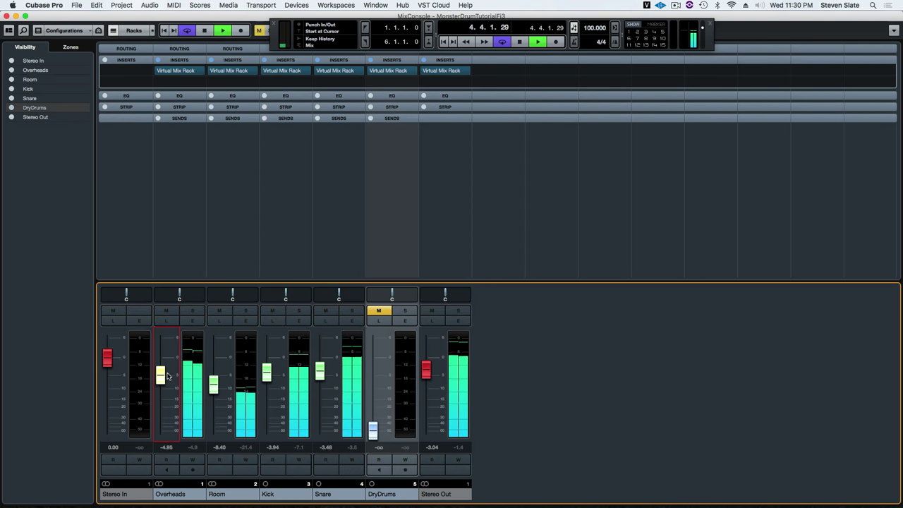
{"action": "left_click", "coordinate": [451, 71], "text": "alt"}
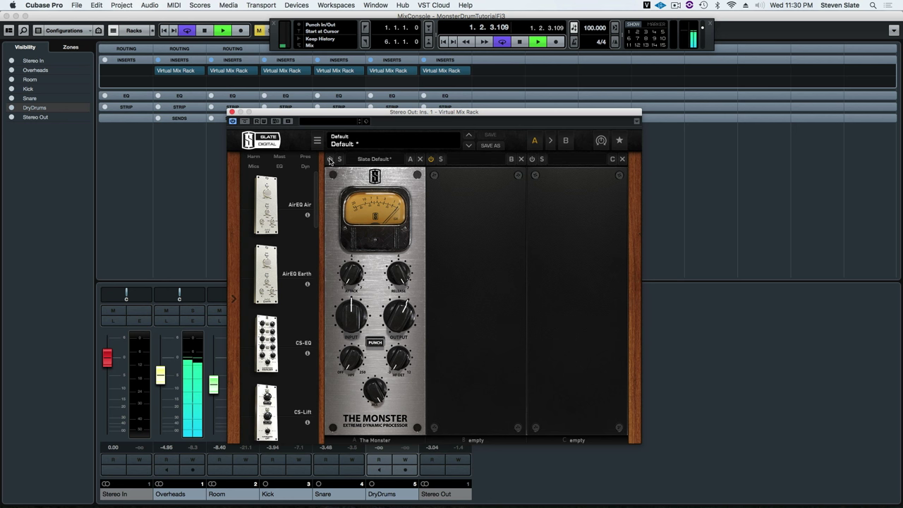
- Enable the stereo bus Monster: release 5.51, attack 3.81, HP/DET -2.29dB, mix 14.5%, output 9.32dB
{"action": "left_click", "coordinate": [330, 159]}
{"action": "left_click_drag", "start_coordinate": [375, 386], "coordinate": [378, 421]}
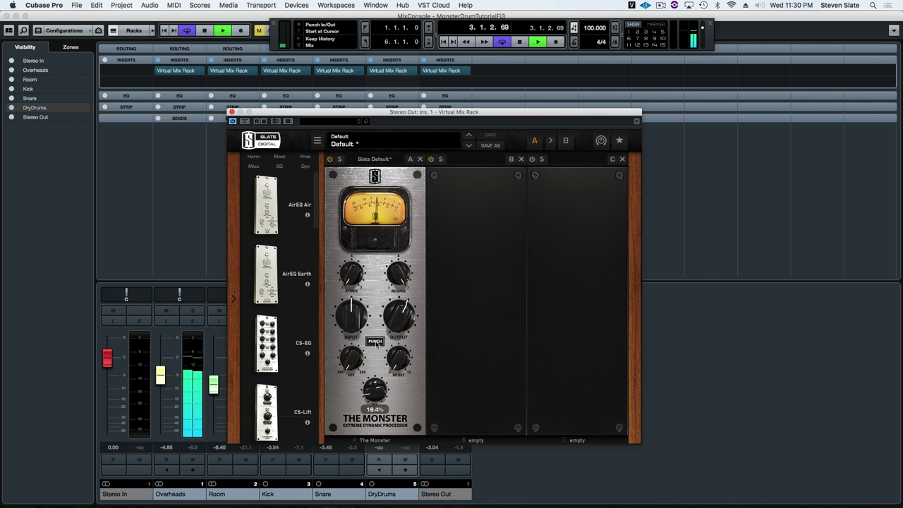
{"action": "left_click_drag", "start_coordinate": [398, 272], "coordinate": [399, 302]}
{"action": "left_click_drag", "start_coordinate": [357, 275], "coordinate": [351, 210]}
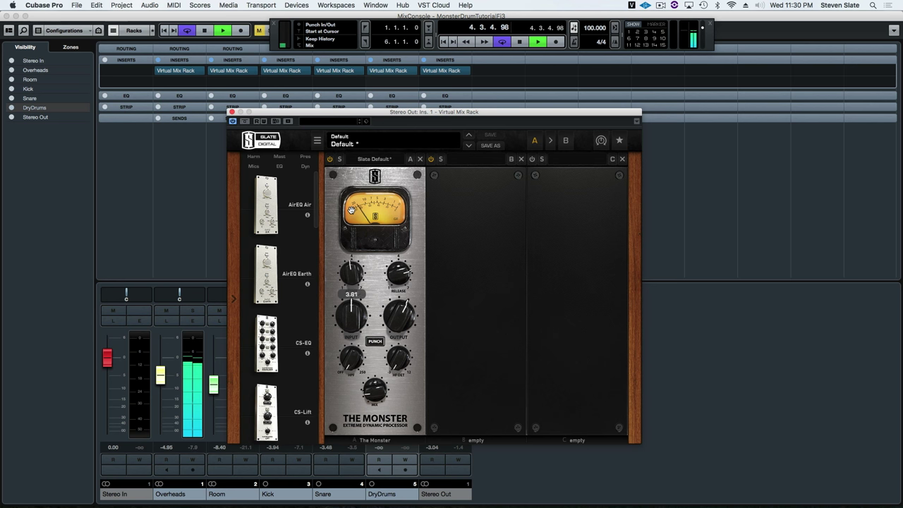
{"action": "left_click_drag", "start_coordinate": [398, 311], "coordinate": [399, 319]}
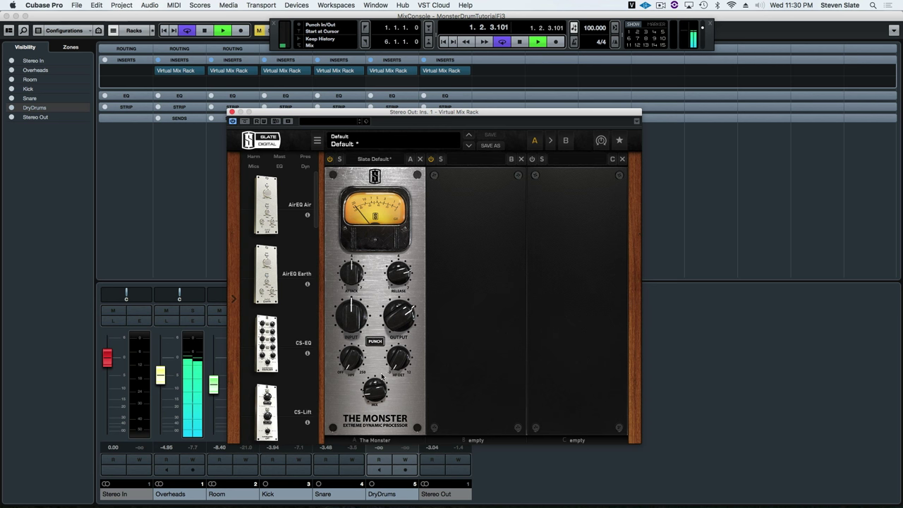
{"action": "left_click_drag", "start_coordinate": [395, 364], "coordinate": [393, 357]}
{"action": "left_click_drag", "start_coordinate": [374, 388], "coordinate": [375, 380]}
{"action": "left_click_drag", "start_coordinate": [398, 316], "coordinate": [401, 315]}
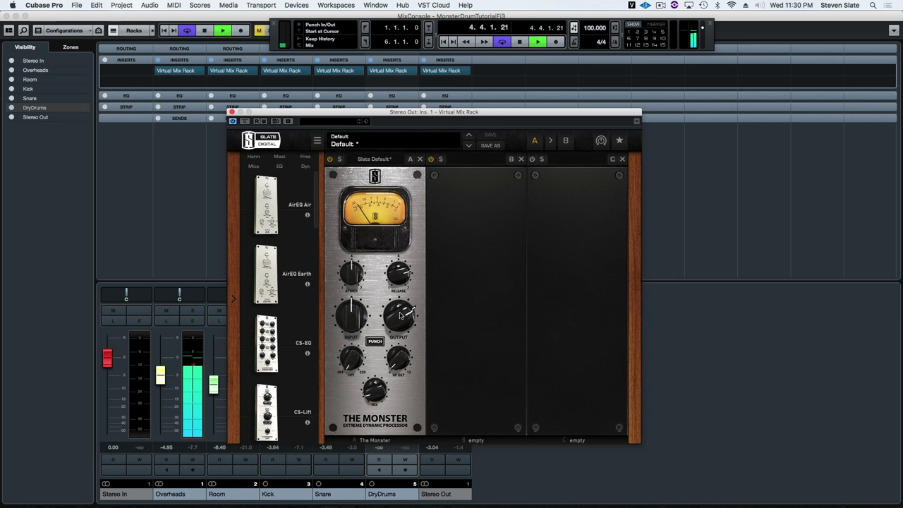
{"action": "key", "text": "space"}
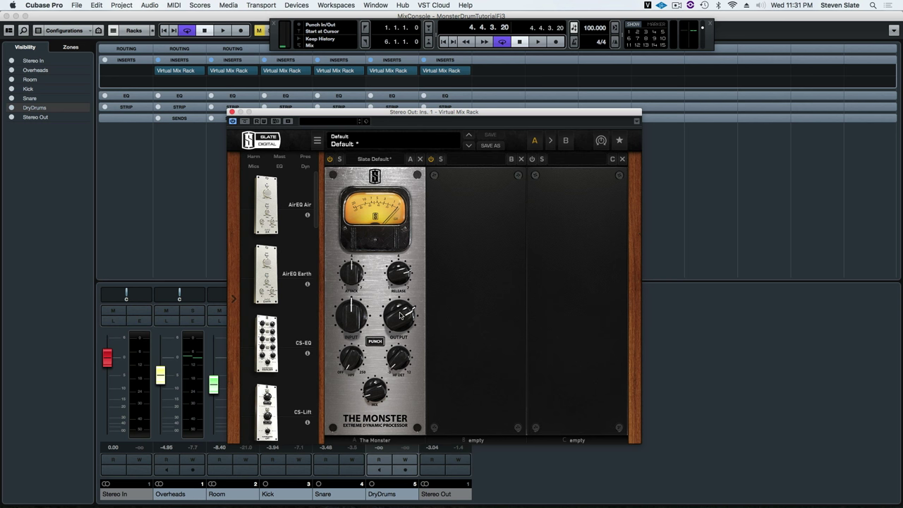
{"action": "key", "text": "space"}
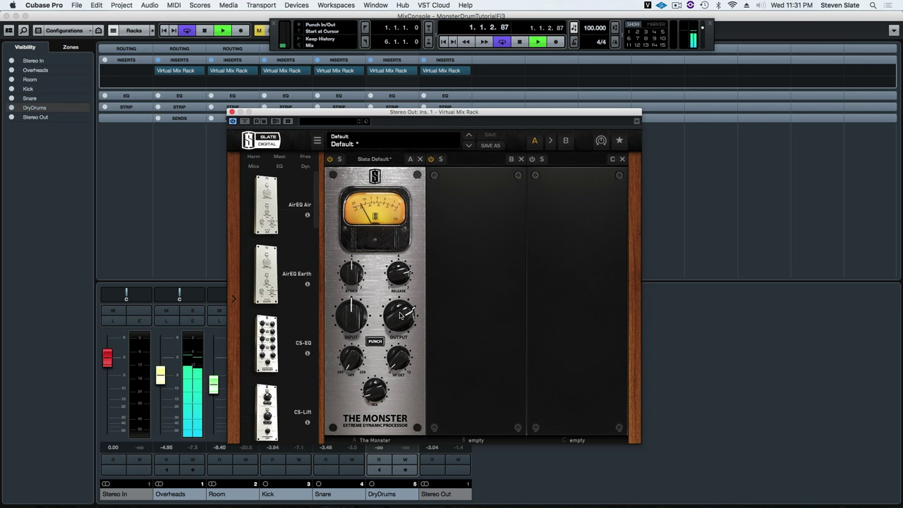
{"action": "key", "text": "space"}
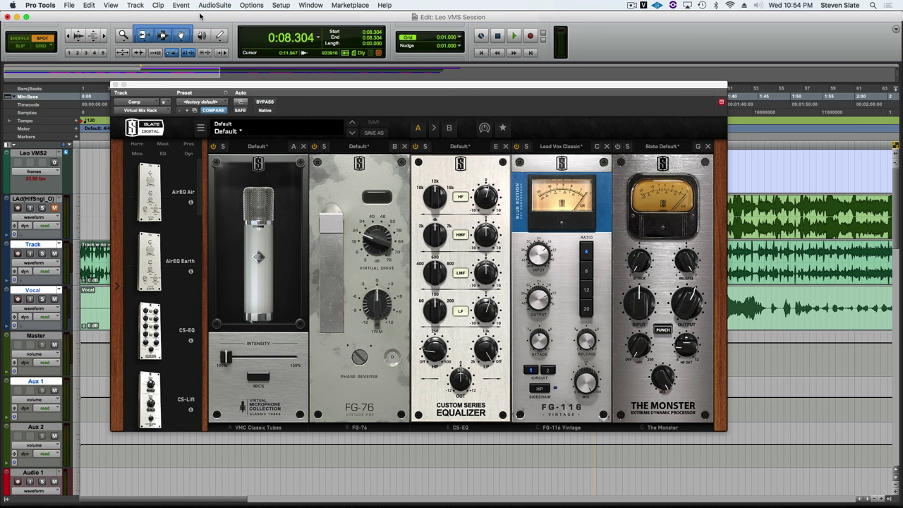
- Play, stop and restart the vocal session, then bring The Monster's plugin window into focus
{"action": "key", "text": "space"}
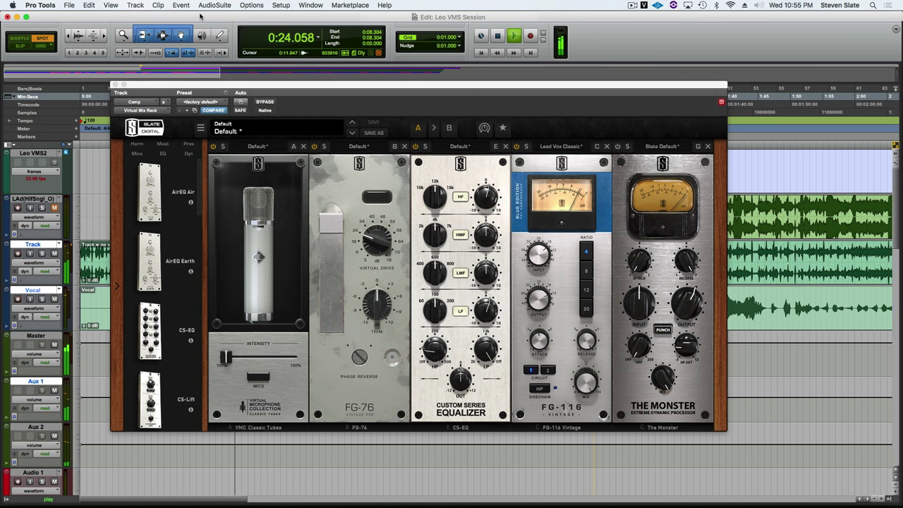
{"action": "key", "text": "space"}
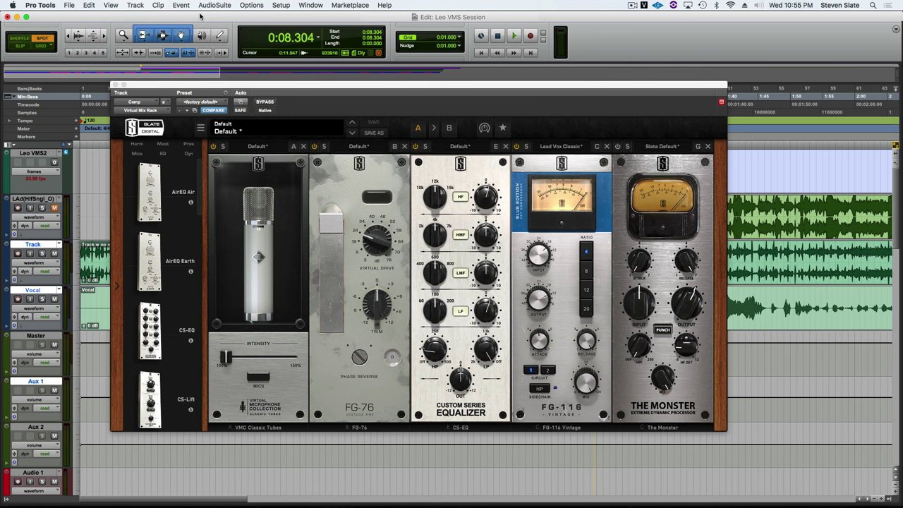
{"action": "key", "text": "space"}
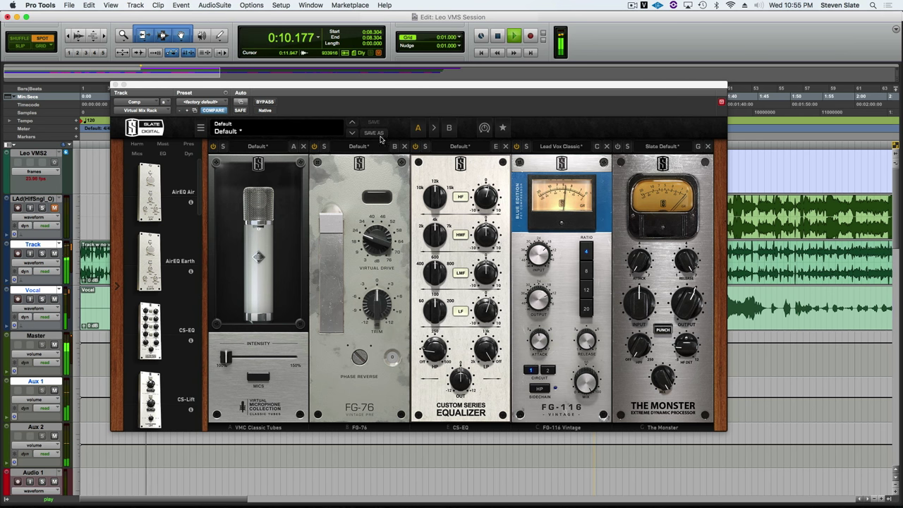
{"action": "left_click", "coordinate": [543, 263]}
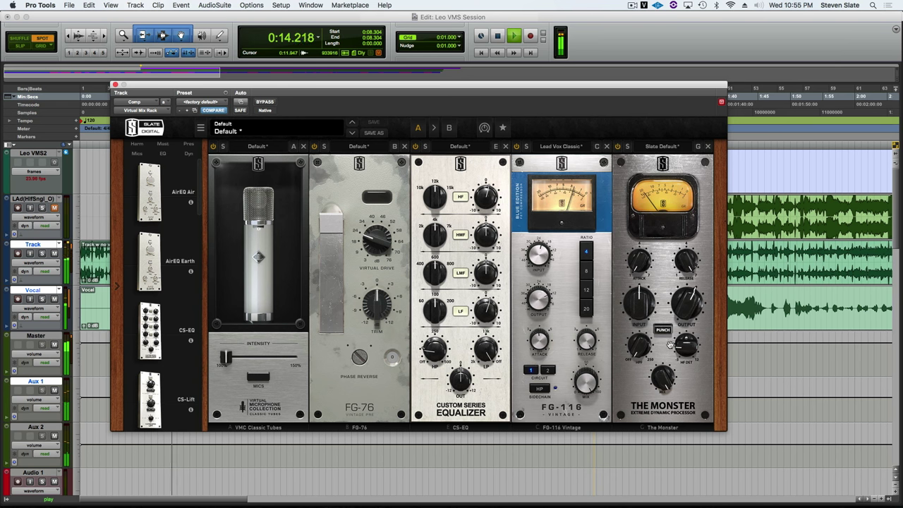
- Load The Monster's Vocal Warm & Big preset and lower its mix to about 30.6%
{"action": "left_click", "coordinate": [662, 147]}
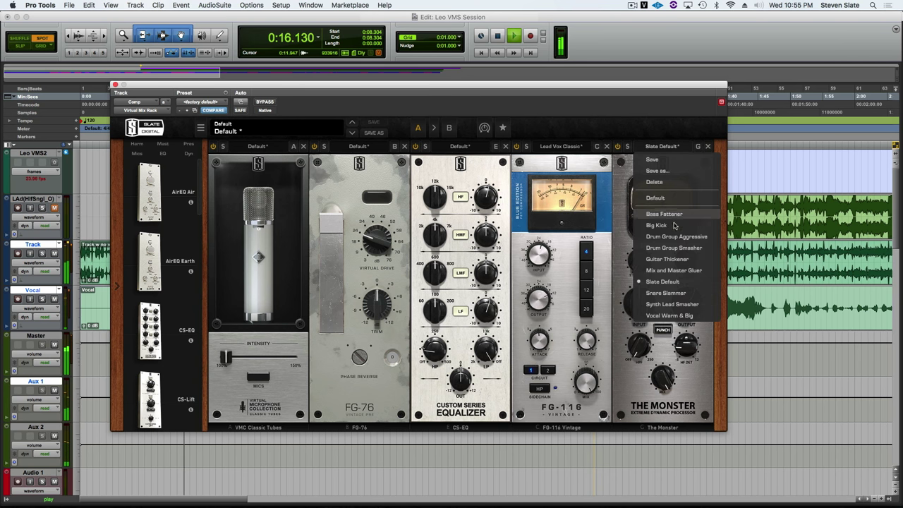
{"action": "left_click", "coordinate": [675, 318]}
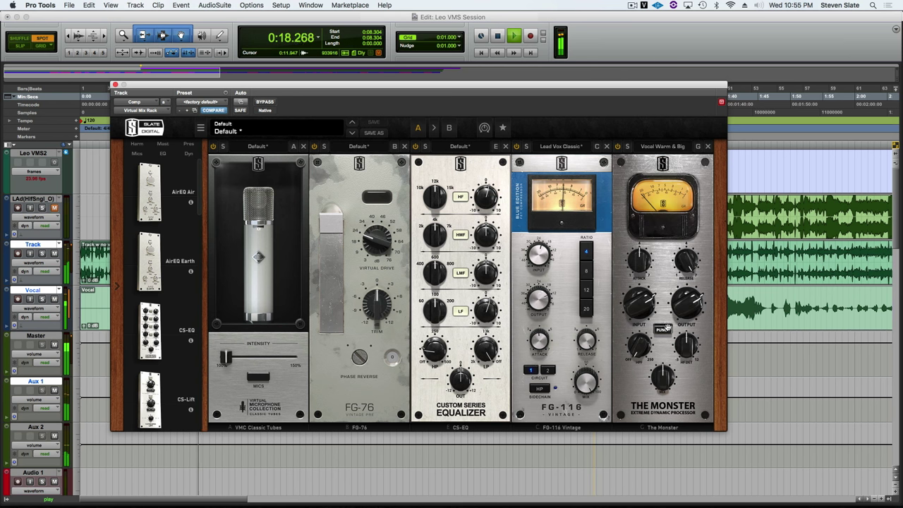
{"action": "left_click_drag", "start_coordinate": [660, 382], "coordinate": [661, 381]}
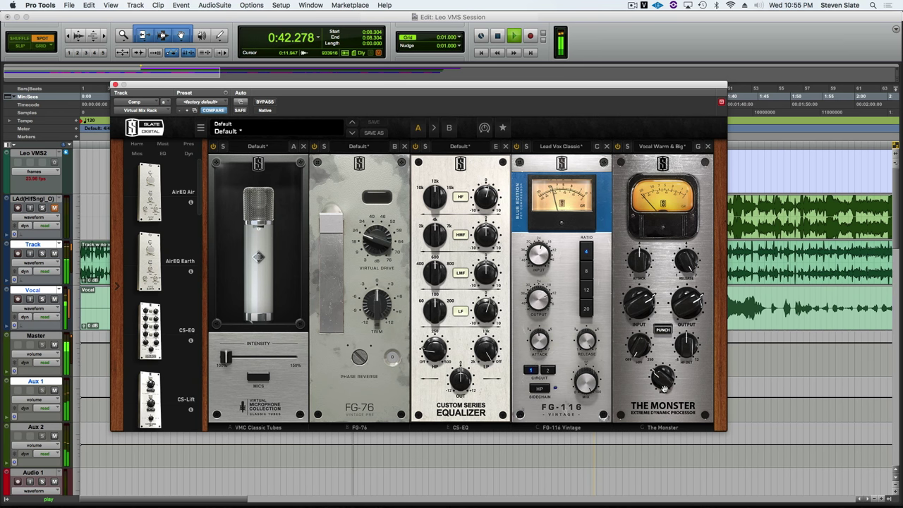
{"action": "key", "text": "space"}
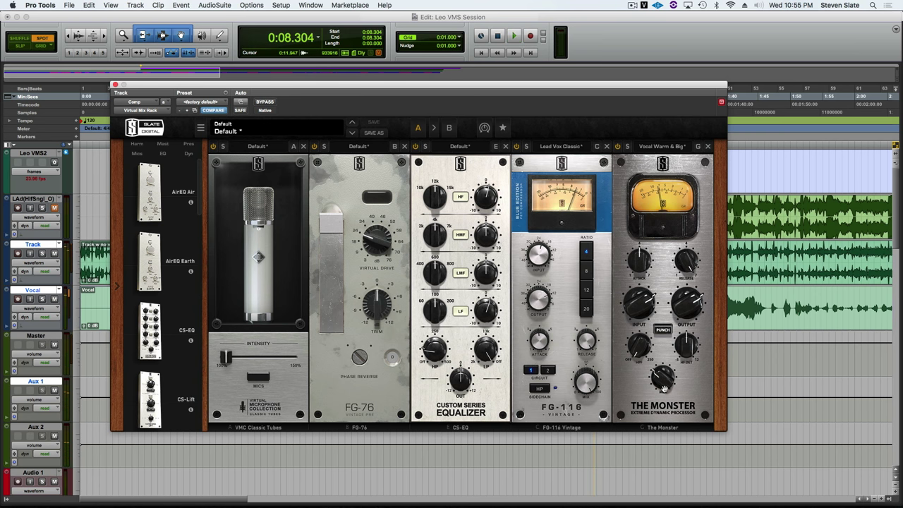